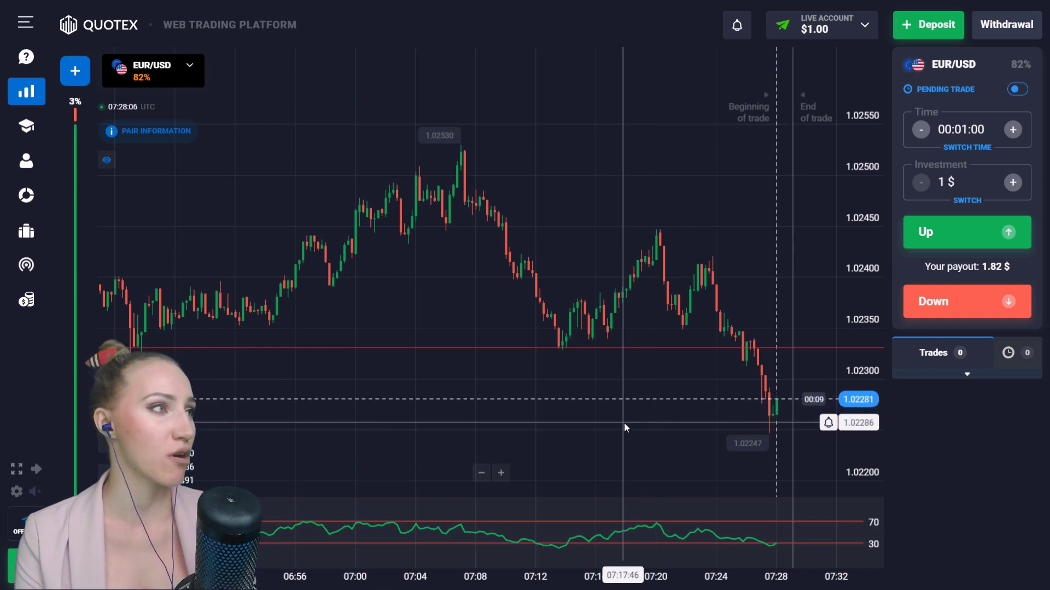
Step: Pan the EUR/USD chart to bring the newest candles into view
left_click_drag(662, 425, 501, 418)
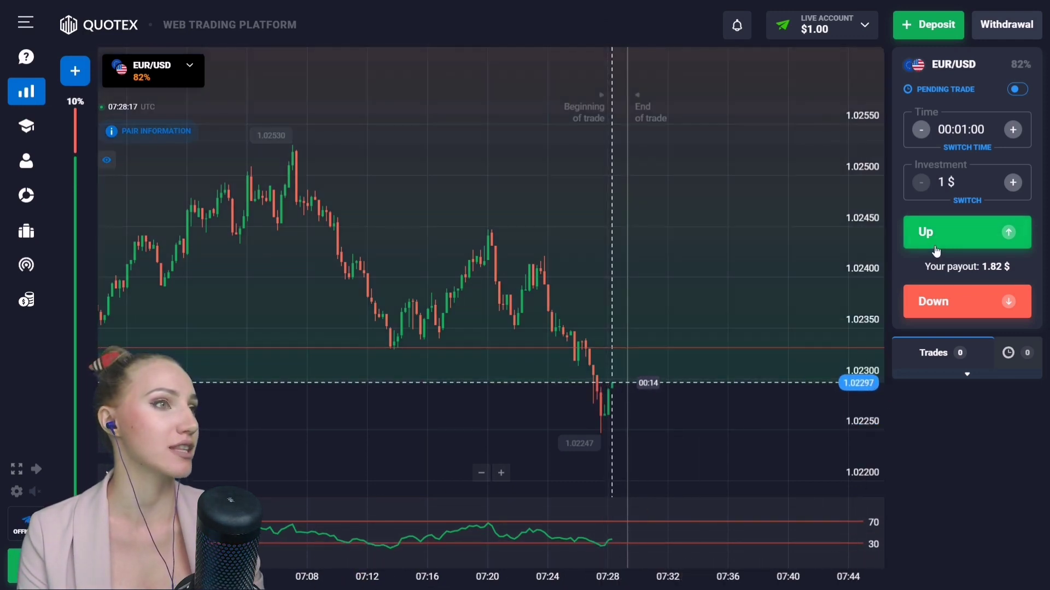
Step: Open a $1 Up trade on EUR/USD and follow it on the chart until it closes at +1.82 $
left_click(935, 249)
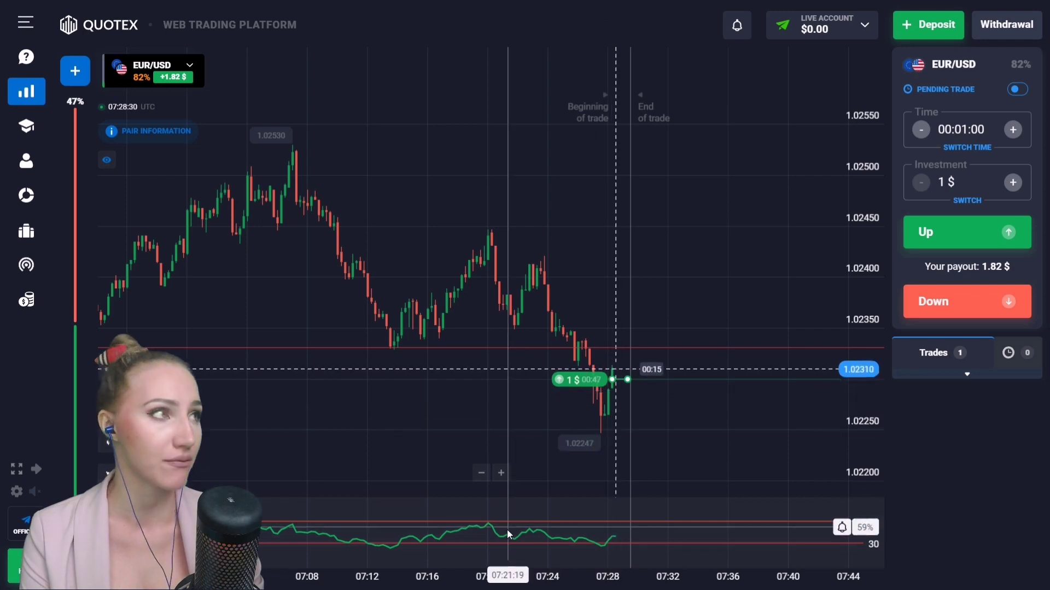
scroll(508, 526, "up", 1)
scroll(507, 525, "up", 1)
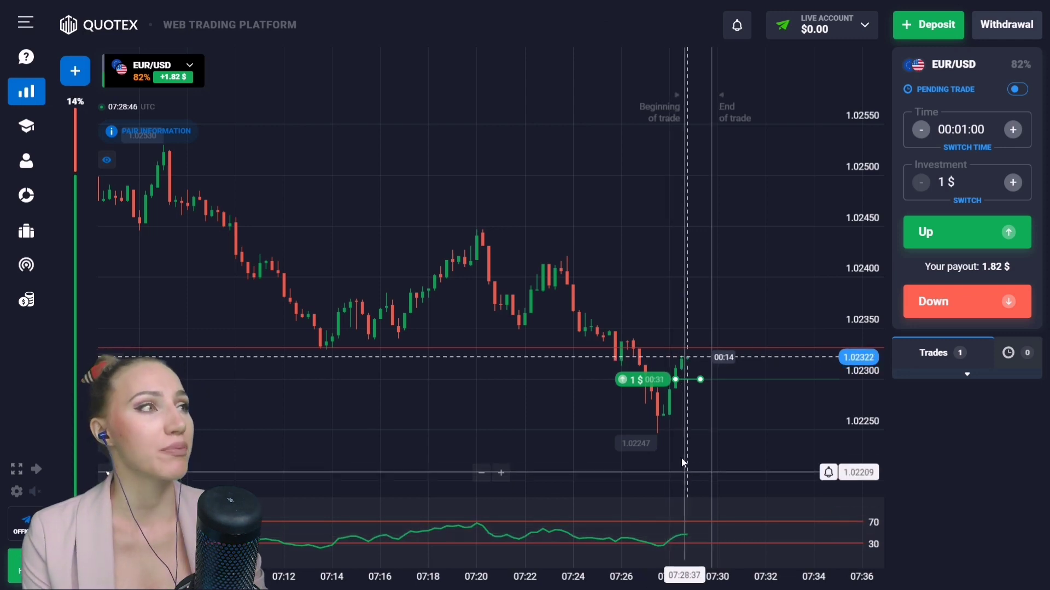
left_click_drag(457, 412, 343, 410)
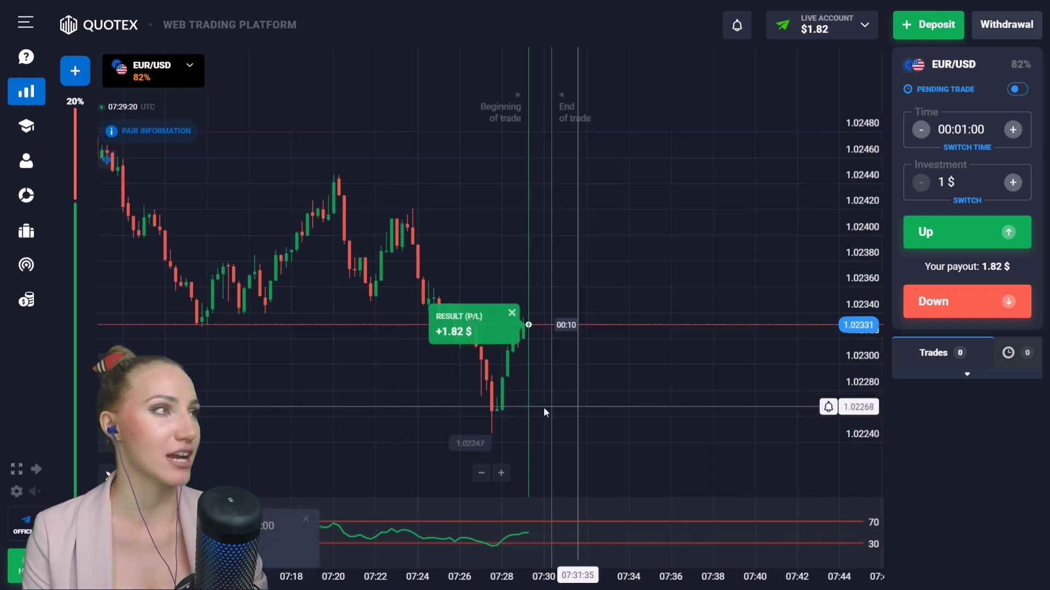
Step: Place a $1 one-minute Up trade on USD/JPY and follow it on the chart
scroll(580, 390, "down", 2)
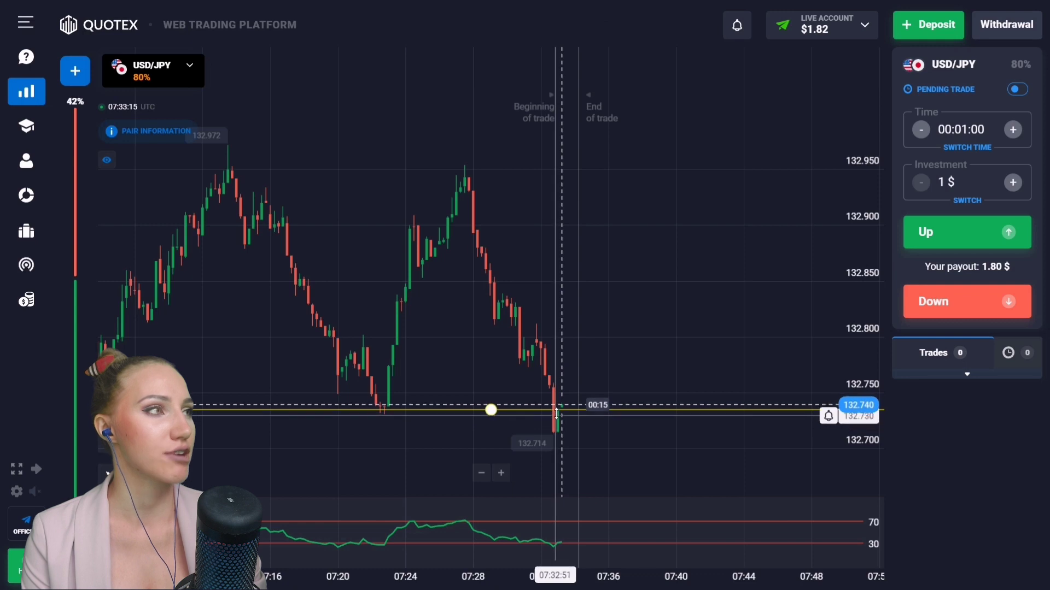
left_click(970, 235)
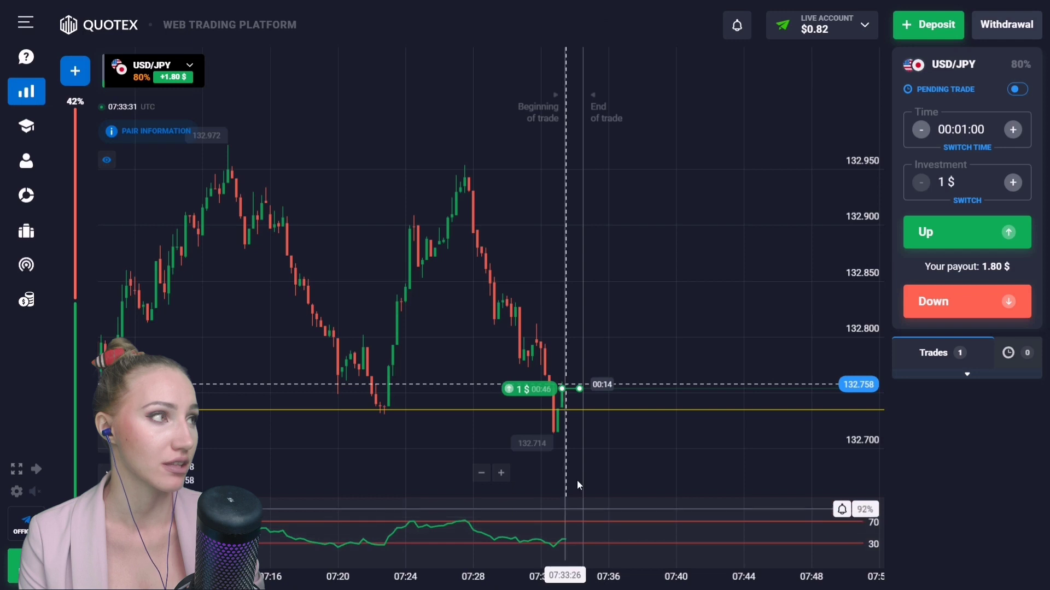
left_click_drag(622, 443, 566, 447)
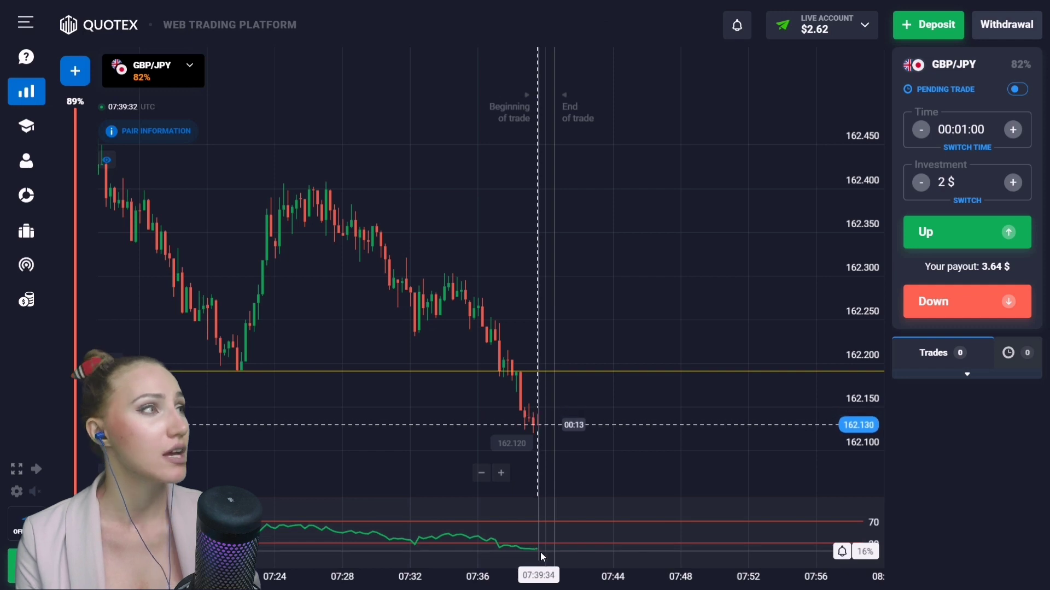
Step: Set the trade time to 02:00 and open a $2 Up trade on GBP/JPY
left_click(965, 132)
left_click(970, 161)
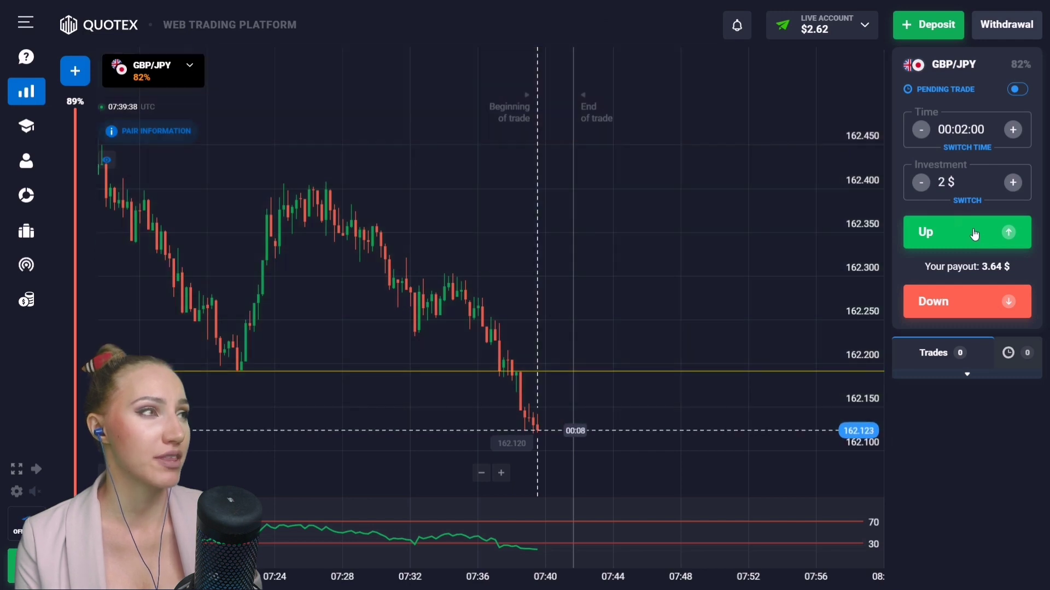
left_click(975, 234)
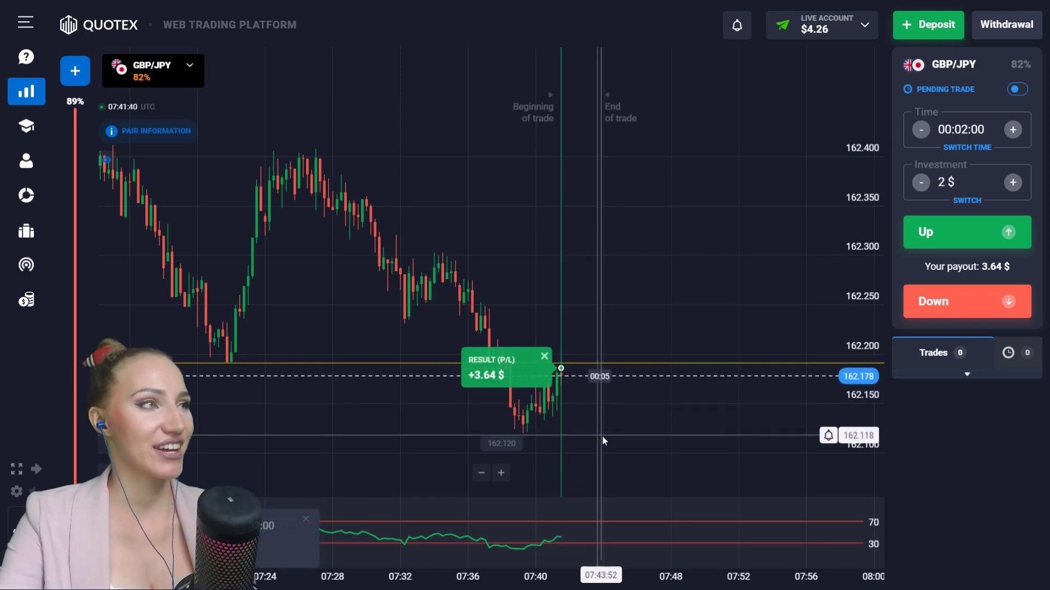
left_click_drag(591, 430, 553, 429)
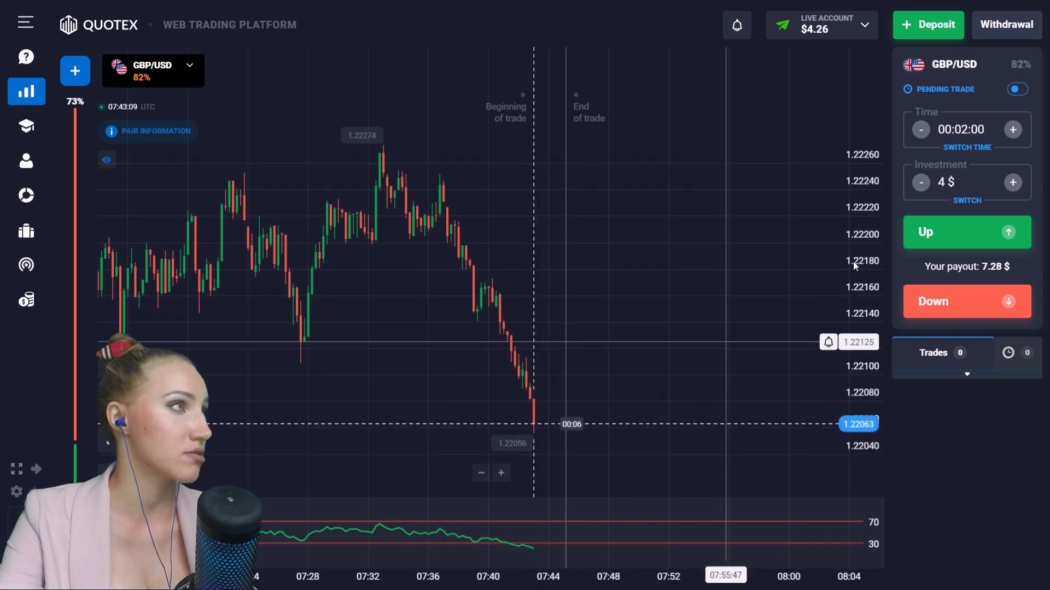
Step: Set the trade time back to 01:00 and place a $4 Up trade on GBP/USD
left_click(977, 137)
left_click(930, 166)
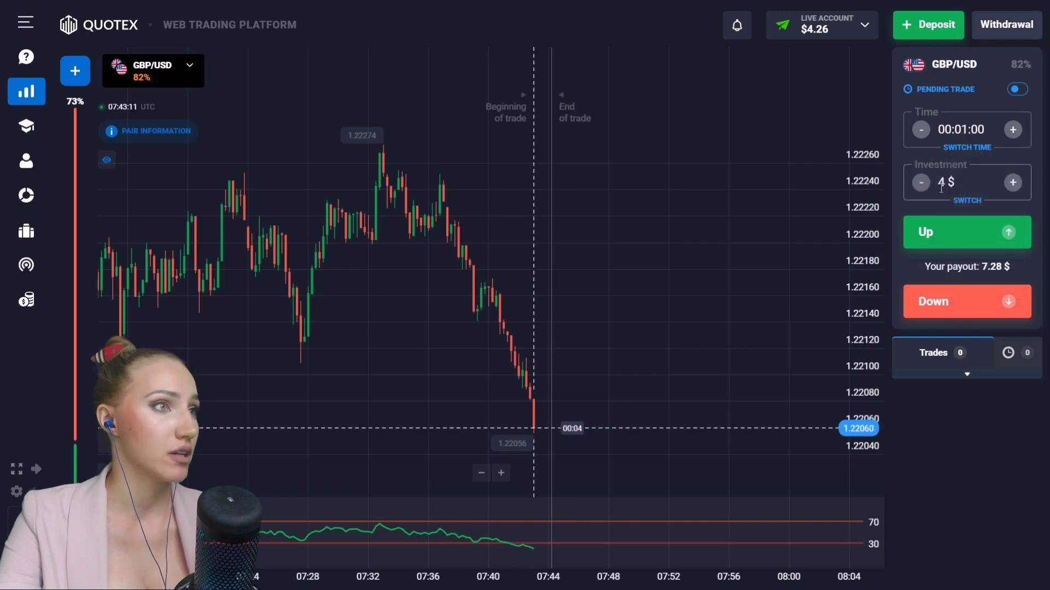
left_click(962, 242)
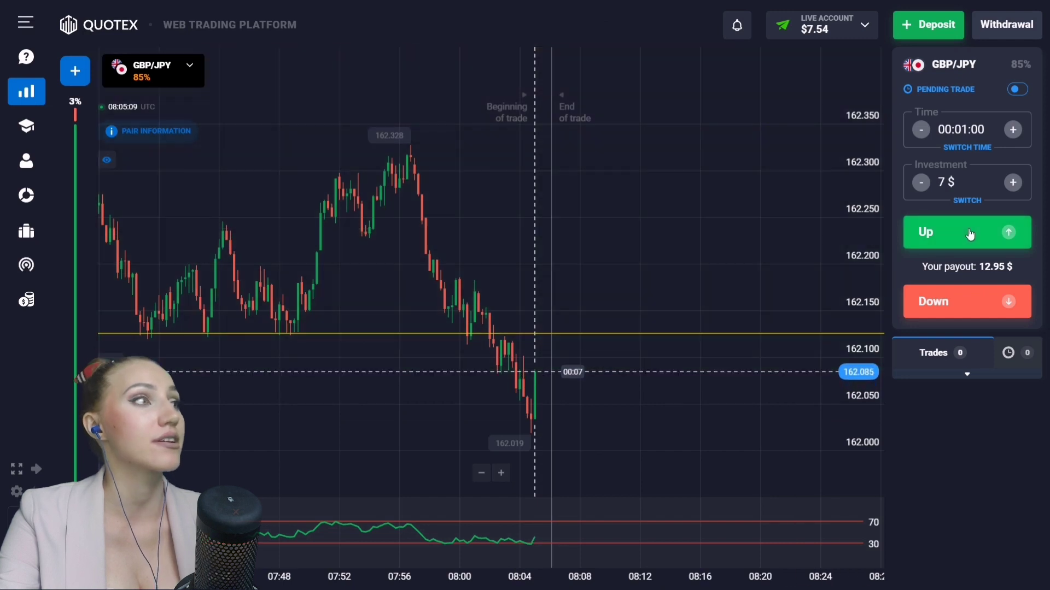
Step: Open a one-minute 7 $ Up trade on GBP/JPY
left_click(965, 234)
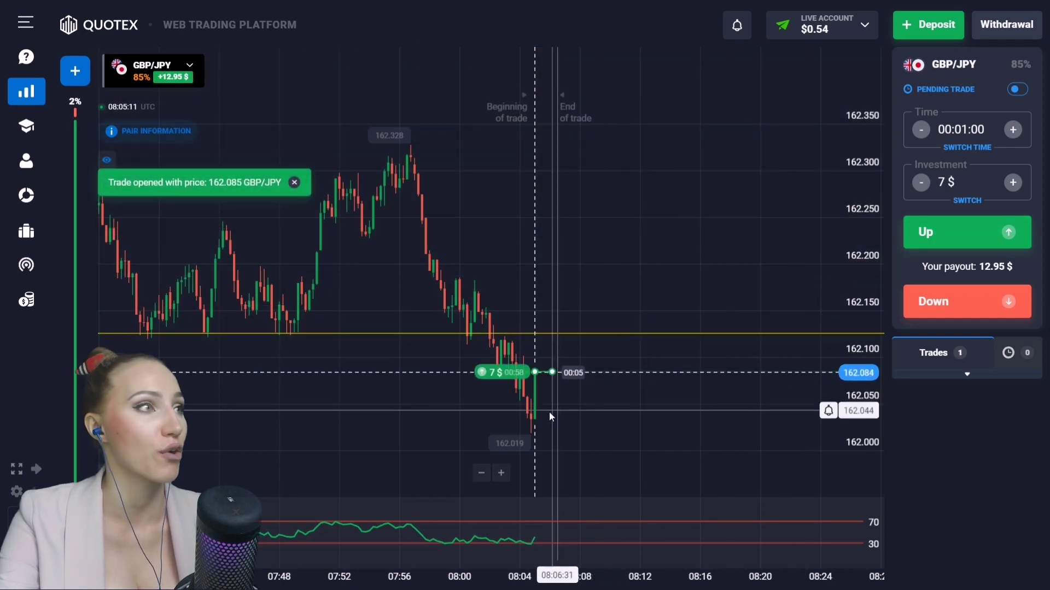
mouse_move(500, 366)
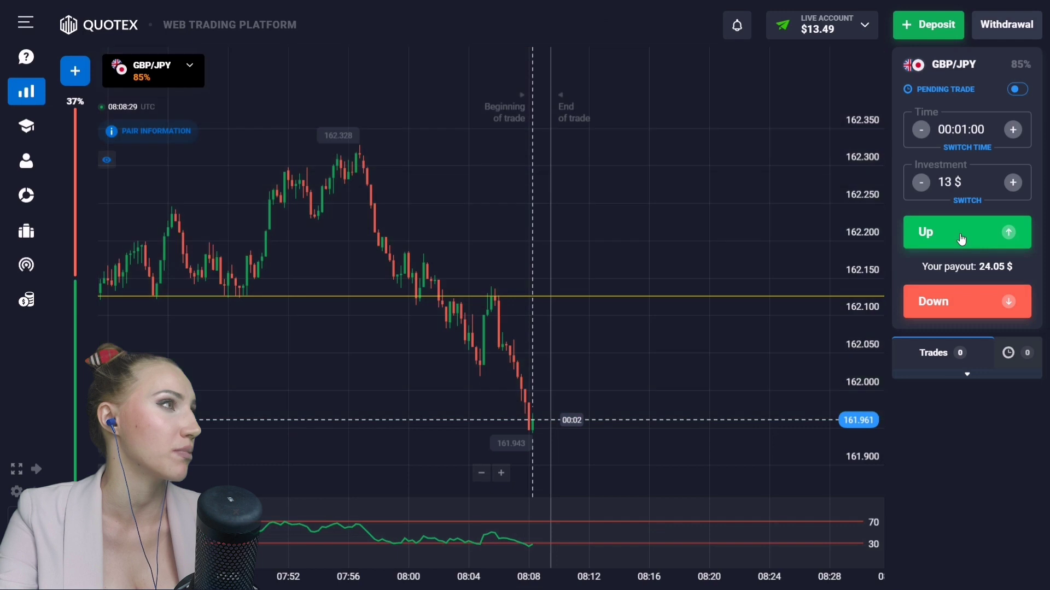
Step: Open a 13 $ one-minute Up trade on GBP/JPY
left_click(961, 239)
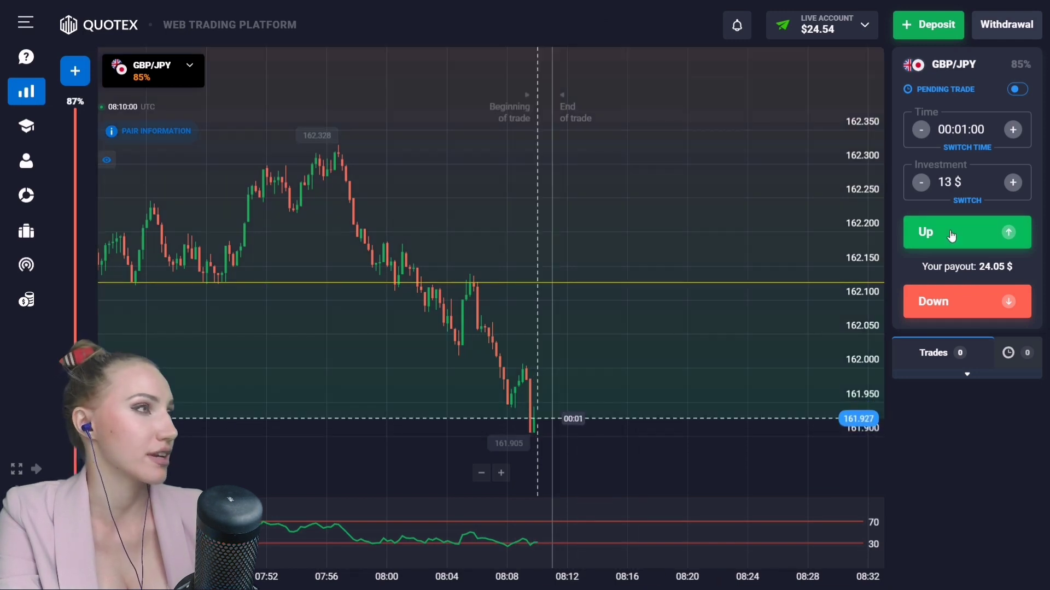
Step: Open two Up trades on GBP/JPY: 13 $ at 161.930, then the remaining 11 $
left_click(951, 234)
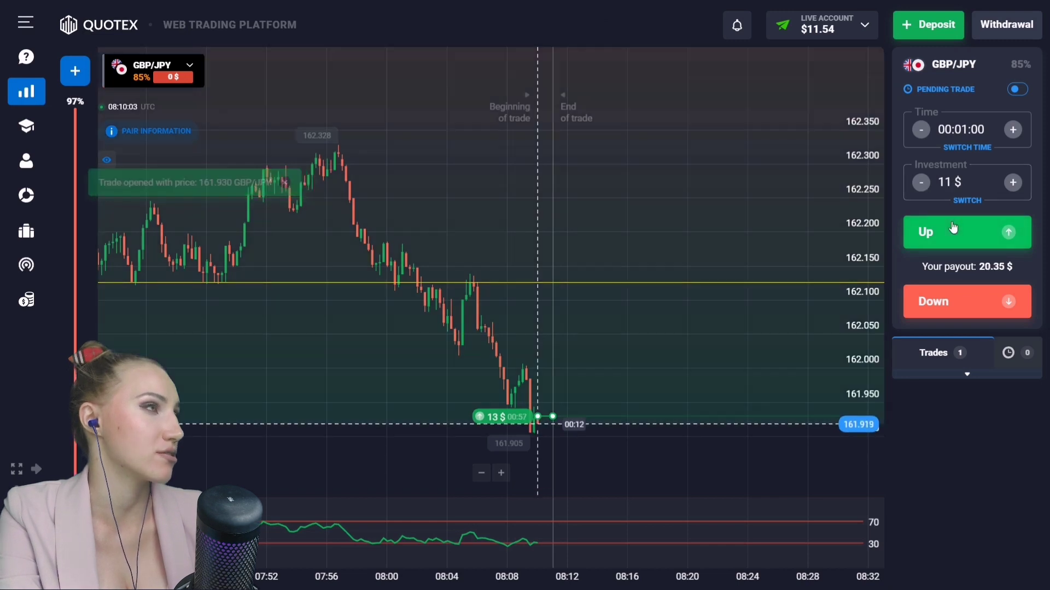
left_click(948, 233)
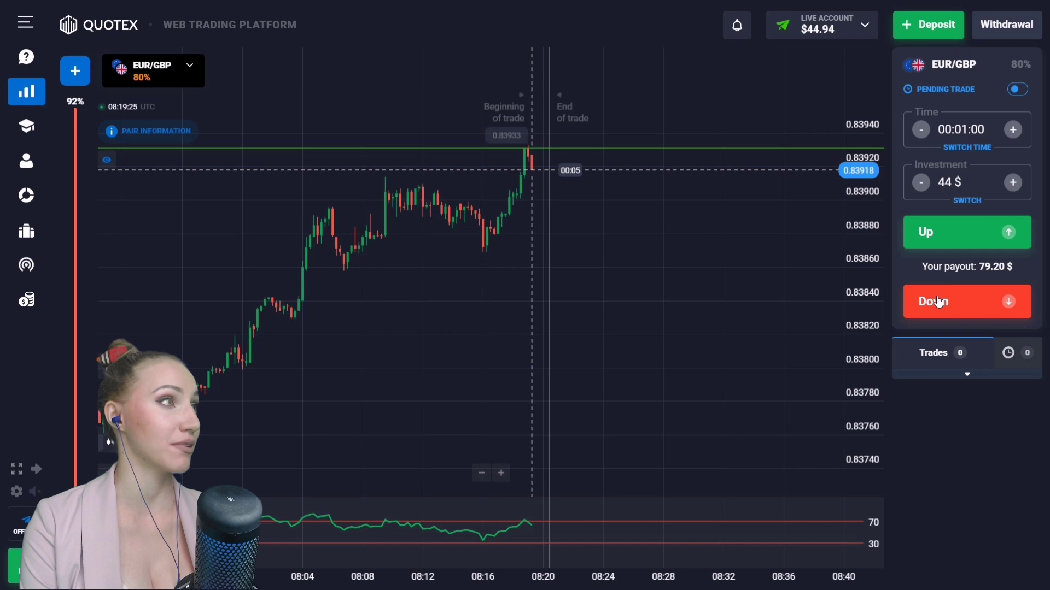
Step: Open a 44 $ one-minute Down trade on EUR/GBP
left_click(939, 302)
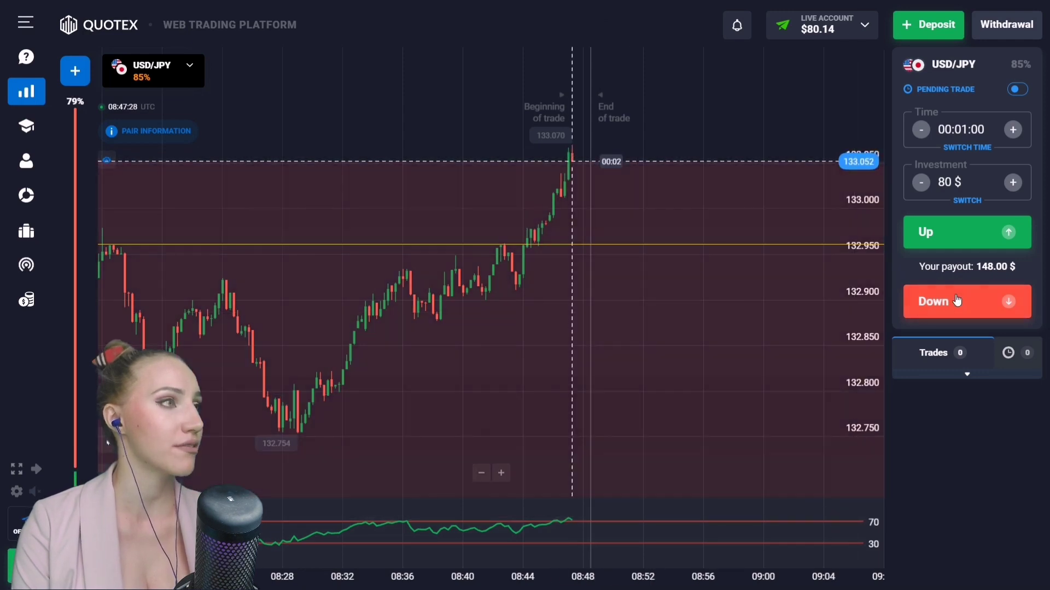
Step: Open an 80 $ Down trade on USD/JPY and pan the chart along the timeline
left_click(957, 300)
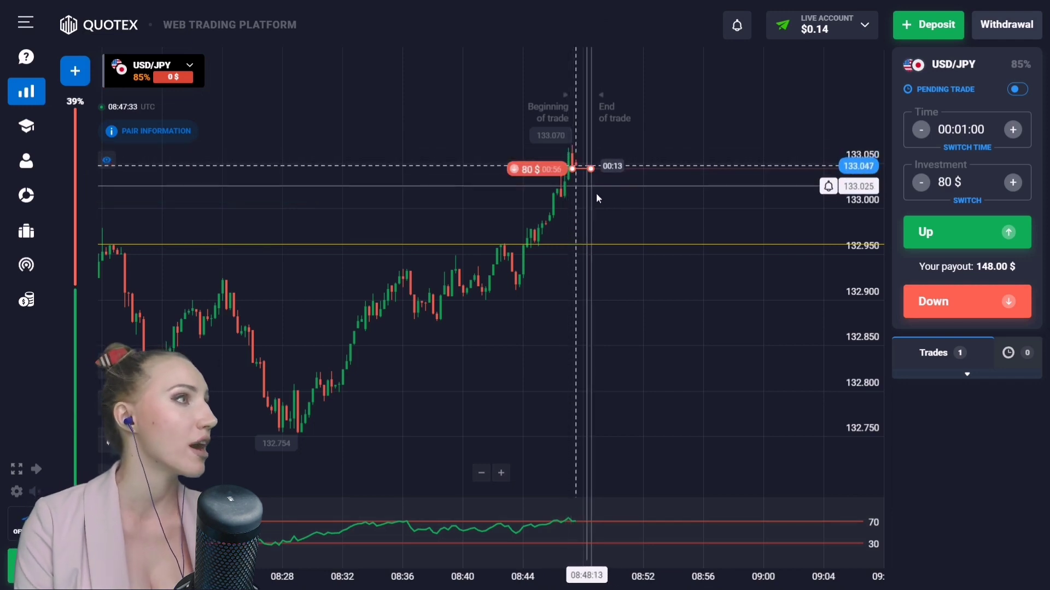
left_click_drag(616, 202, 557, 213)
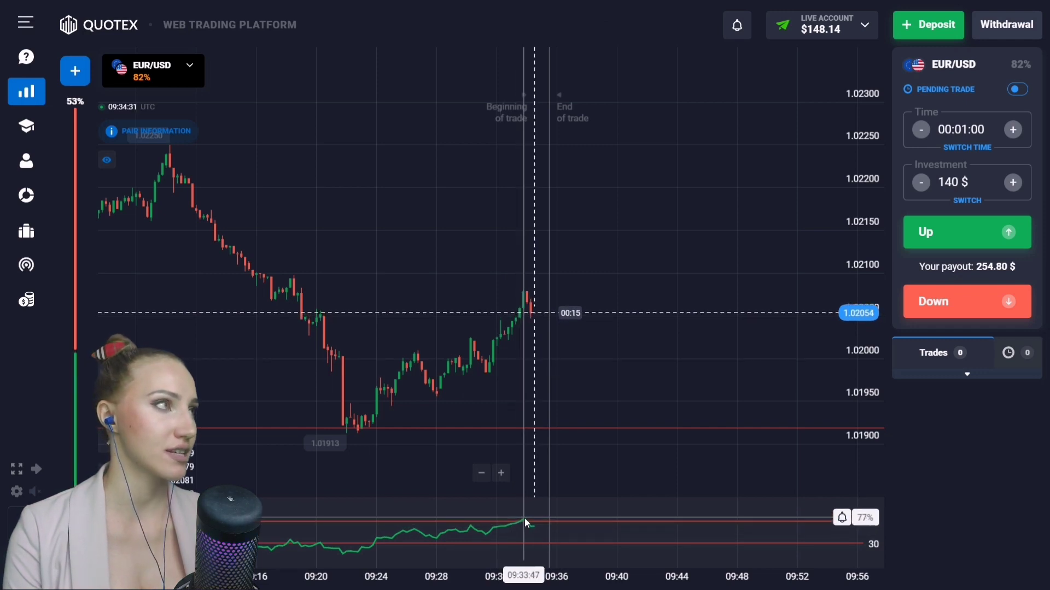
Step: Set a 00:02:00 trade duration and place a 140 $ Down trade on EUR/USD
left_click(961, 129)
left_click(960, 218)
left_click(965, 298)
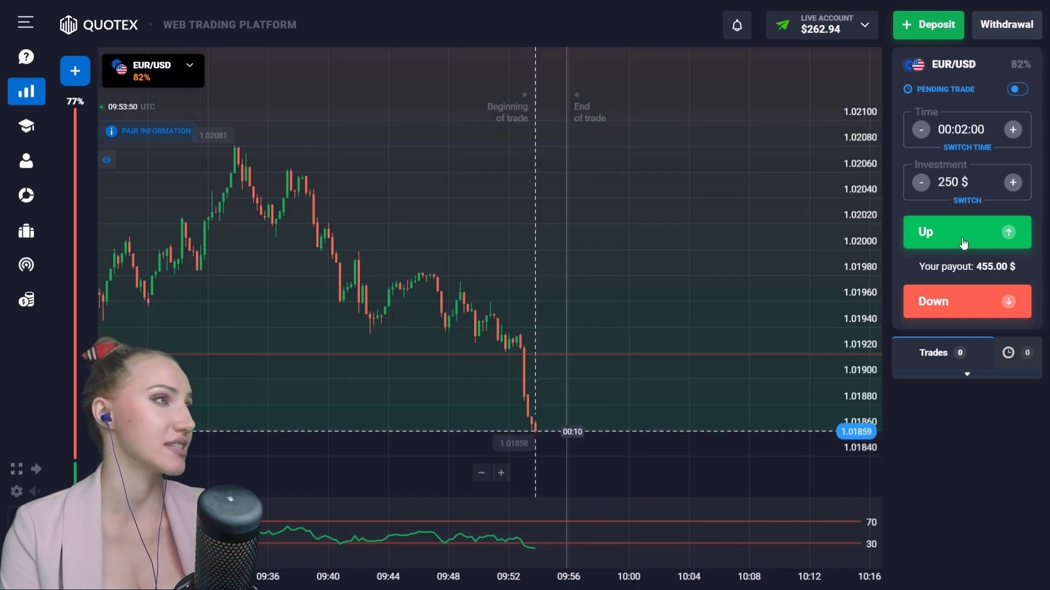
Step: Place a two-minute 250 $ Up trade on EUR/USD, then shift the chart along the timeline
left_click(964, 243)
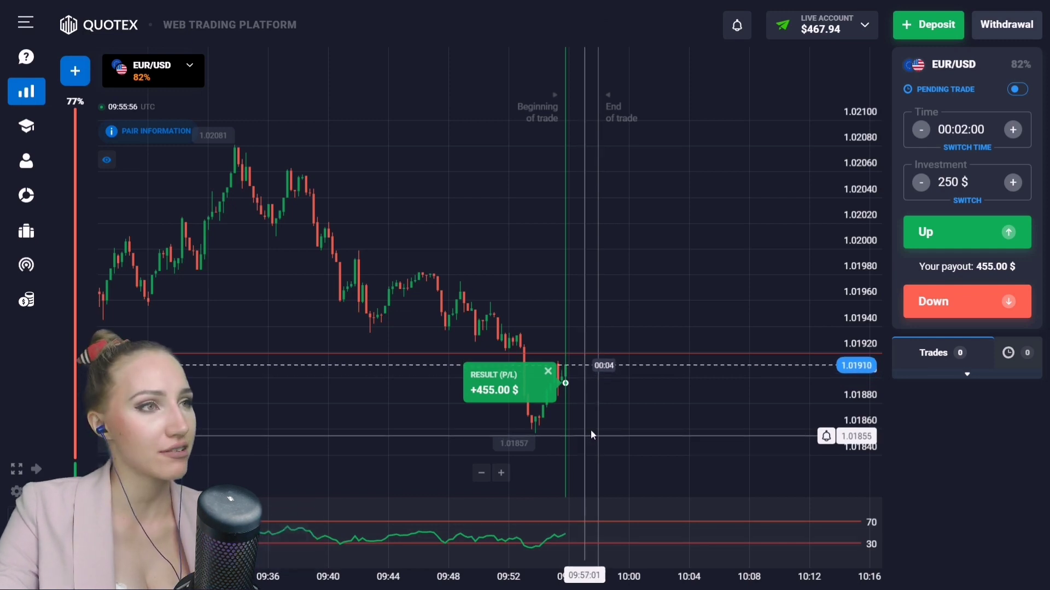
left_click_drag(582, 419, 536, 420)
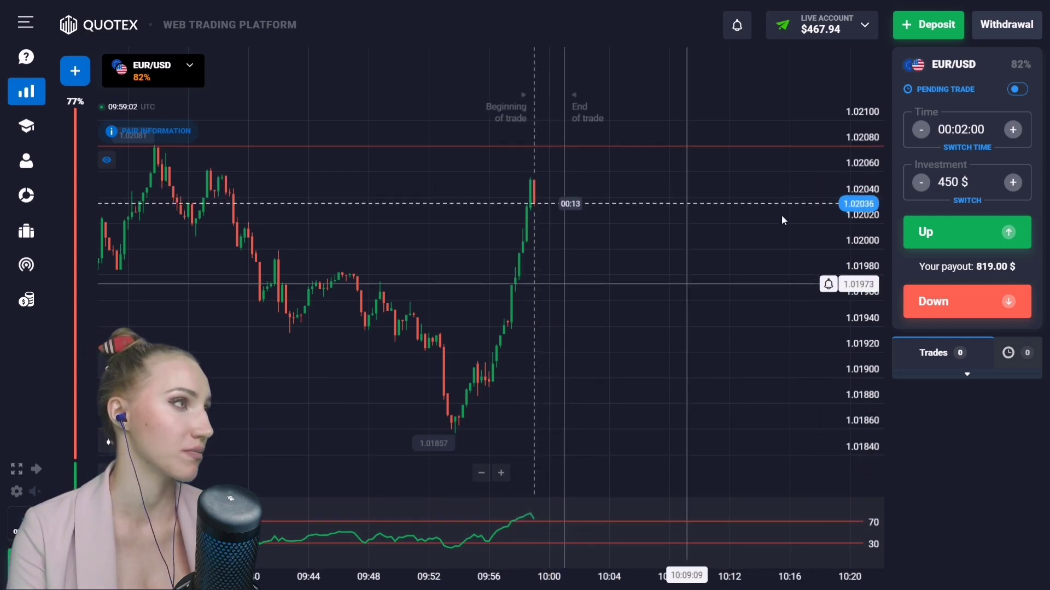
Step: Change the EUR/USD trade duration to 00:01:00 in the trading panel
left_click(960, 137)
Step: Set a 00:01:00 duration and place a 450 $ Down trade on EUR/USD
left_click(937, 165)
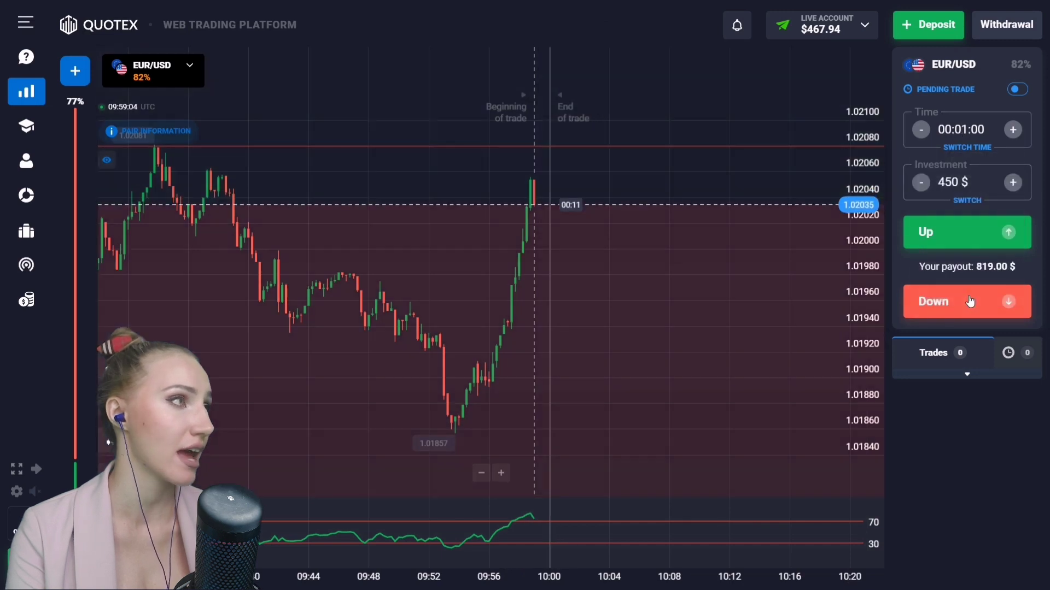
left_click(968, 305)
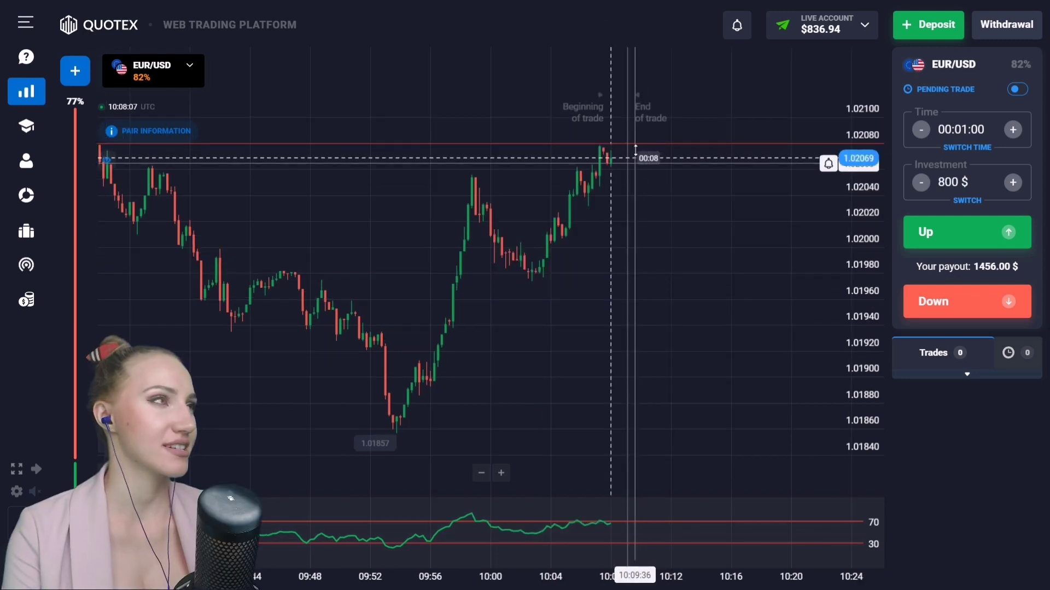
Step: Move the price alert down to 1.01827 and place an 800 $ Down trade on EUR/USD
left_click_drag(692, 164, 575, 201)
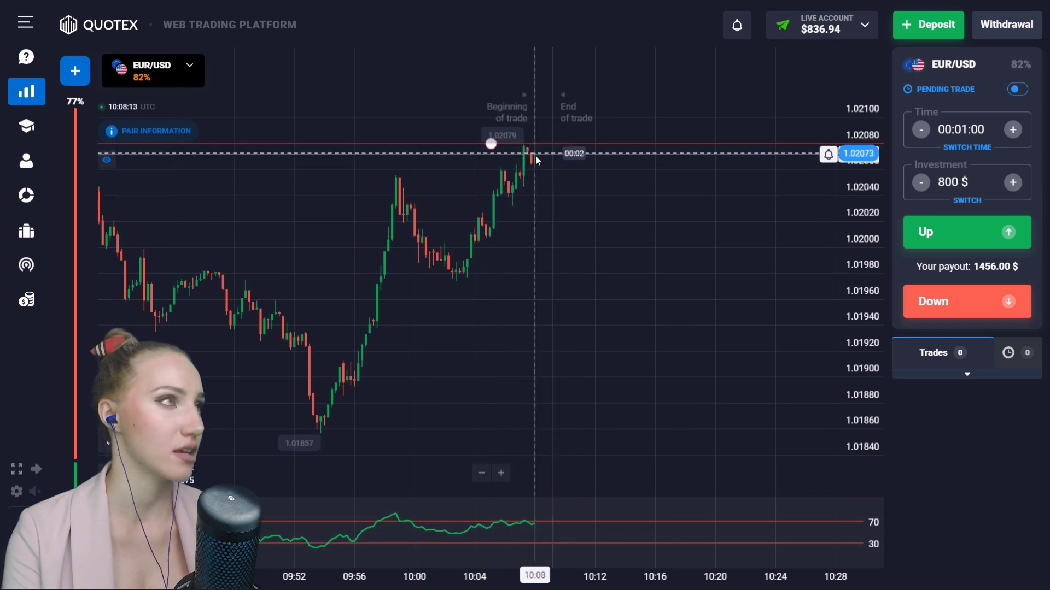
mouse_move(536, 155)
left_mouse_down()
mouse_move(511, 356)
mouse_move(531, 473)
mouse_move(521, 516)
mouse_move(533, 514)
left_mouse_up()
left_click(945, 295)
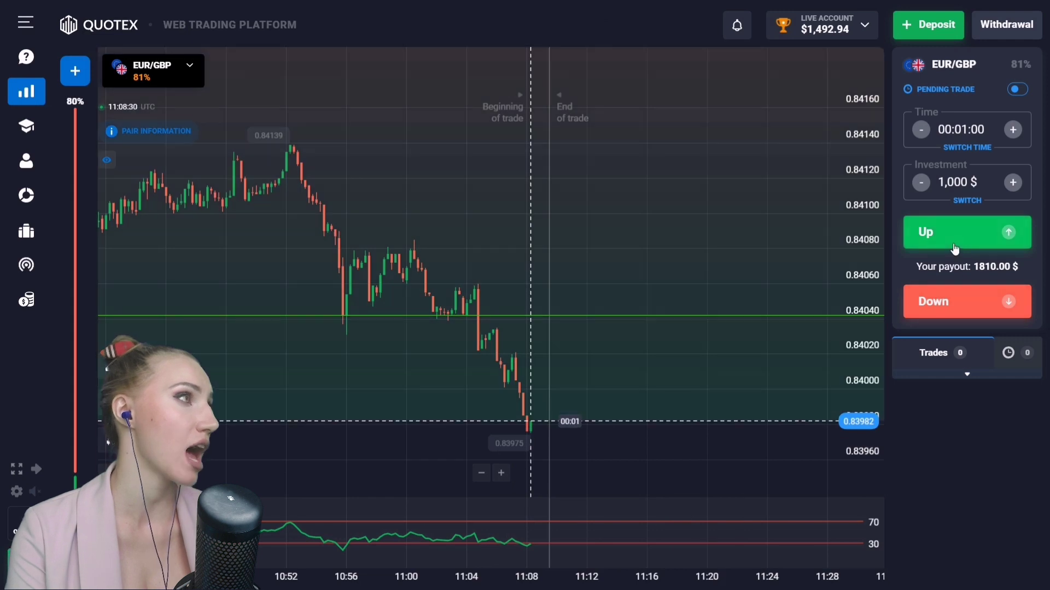
Step: Place a one-minute 1,000 $ Up trade on EUR/GBP
left_click(954, 247)
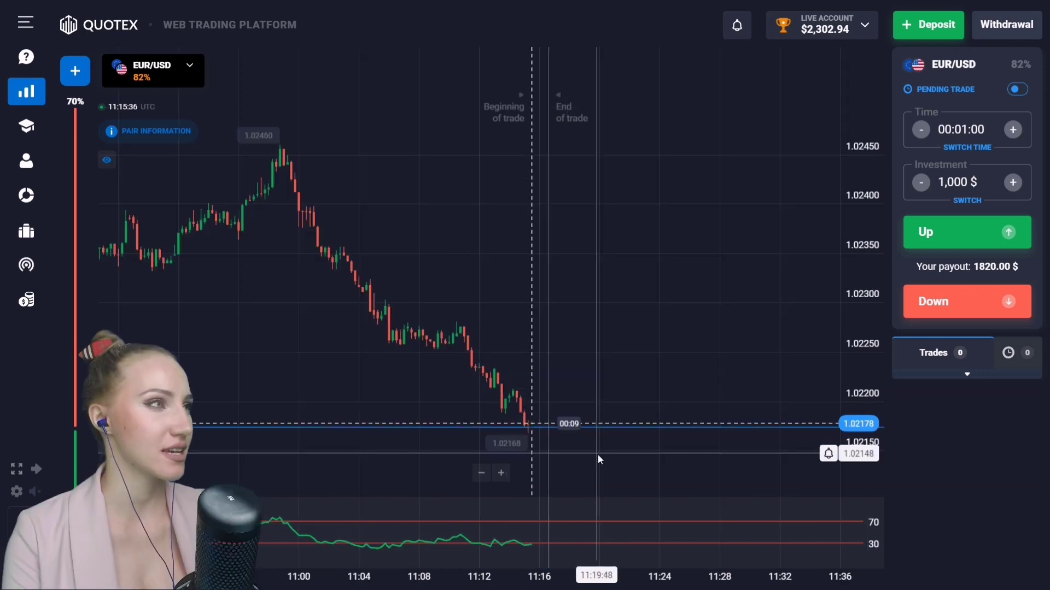
Step: Align the alert with the current price, place two 1,000 $ EUR/USD Up trades, then raise it to 1.02173
mouse_move(541, 453)
left_mouse_down()
mouse_move(549, 428)
mouse_move(567, 428)
mouse_move(528, 427)
mouse_move(506, 395)
mouse_move(531, 423)
left_mouse_up()
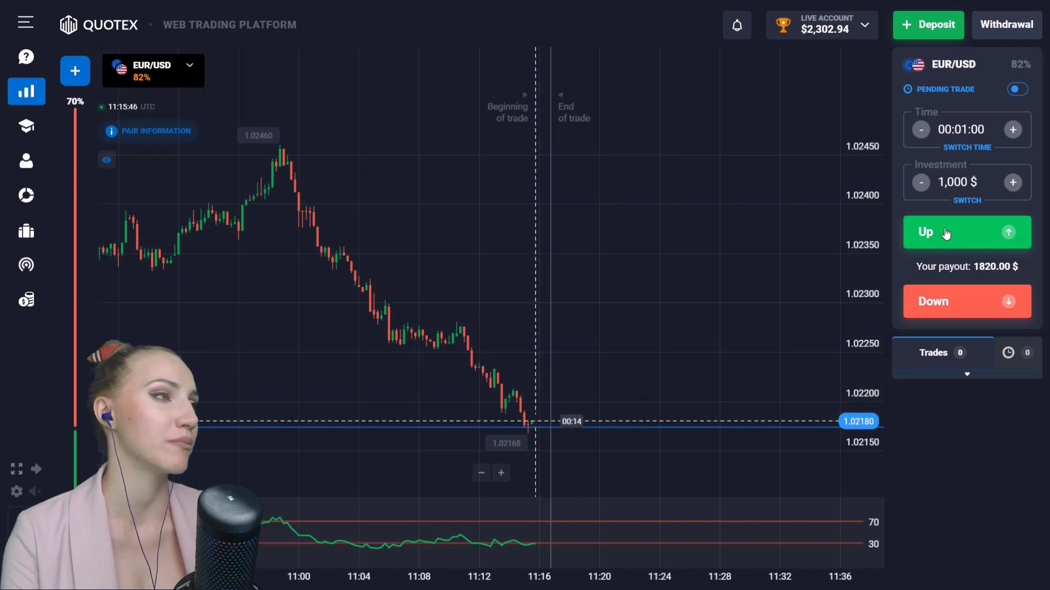
left_click(945, 233)
left_click(946, 234)
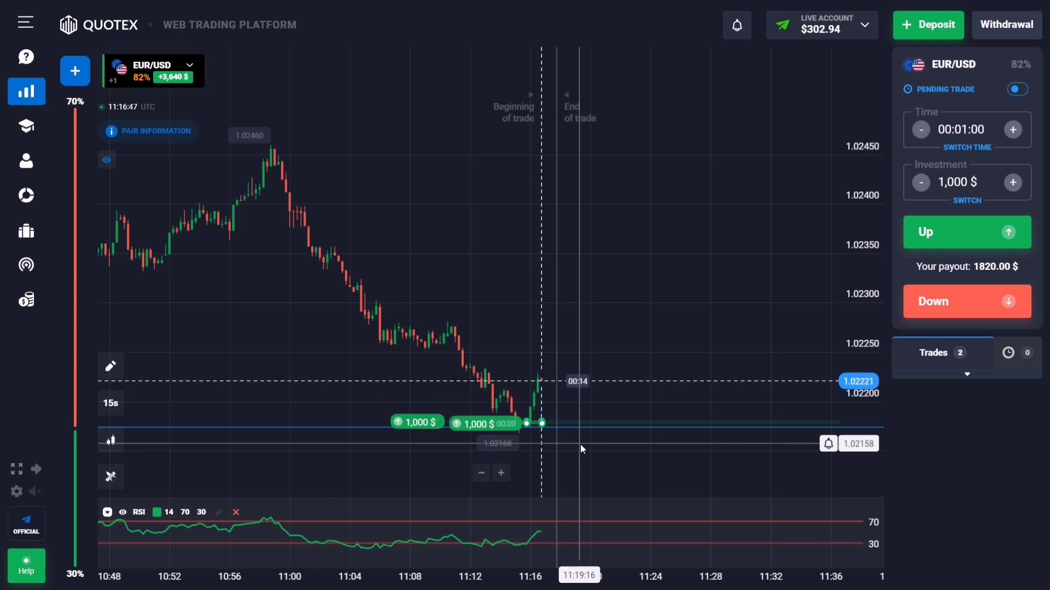
mouse_move(579, 444)
left_mouse_down()
mouse_move(612, 449)
mouse_move(559, 462)
mouse_move(490, 424)
mouse_move(513, 429)
mouse_move(543, 388)
mouse_move(560, 391)
left_mouse_up()
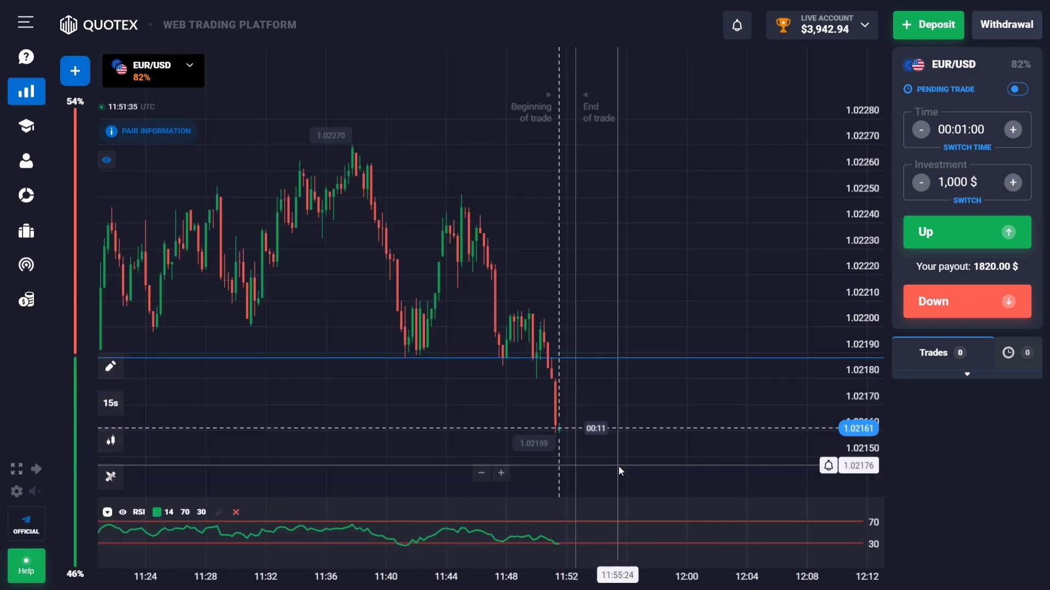
Step: Drag the EUR/USD price alert line up to 1.02190
left_click_drag(618, 466, 563, 433)
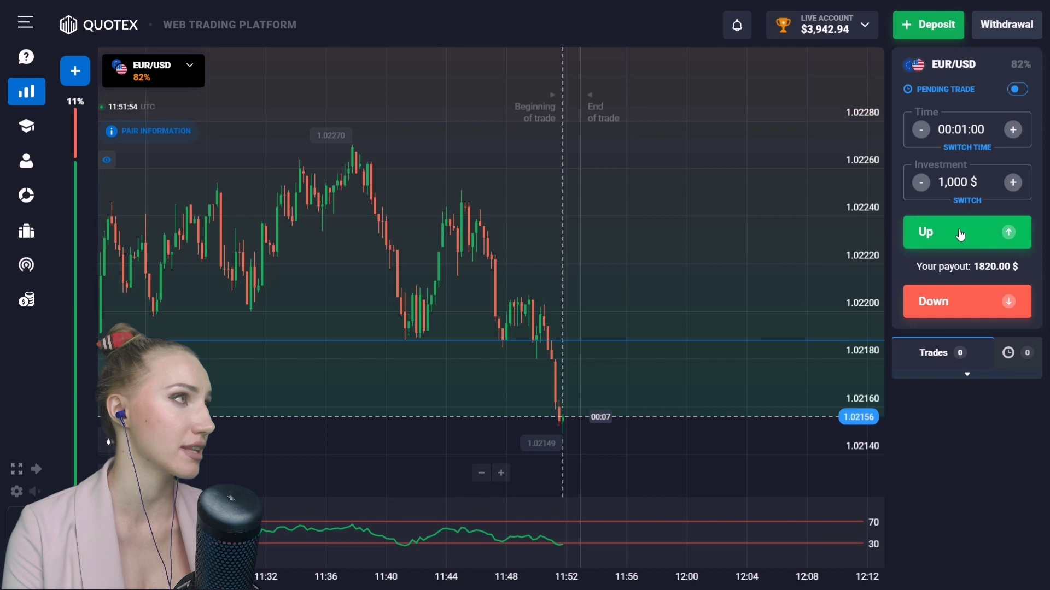
Step: Place three 1,000 $ Up trades on EUR/USD and pan the chart toward the latest candles
left_click(961, 234)
left_click(960, 234)
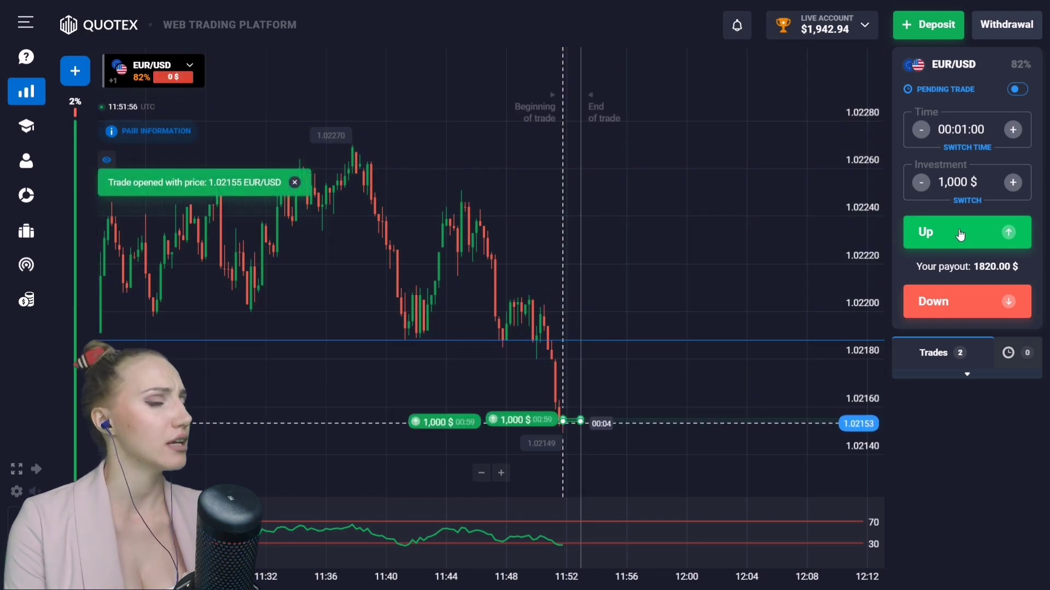
left_click(961, 234)
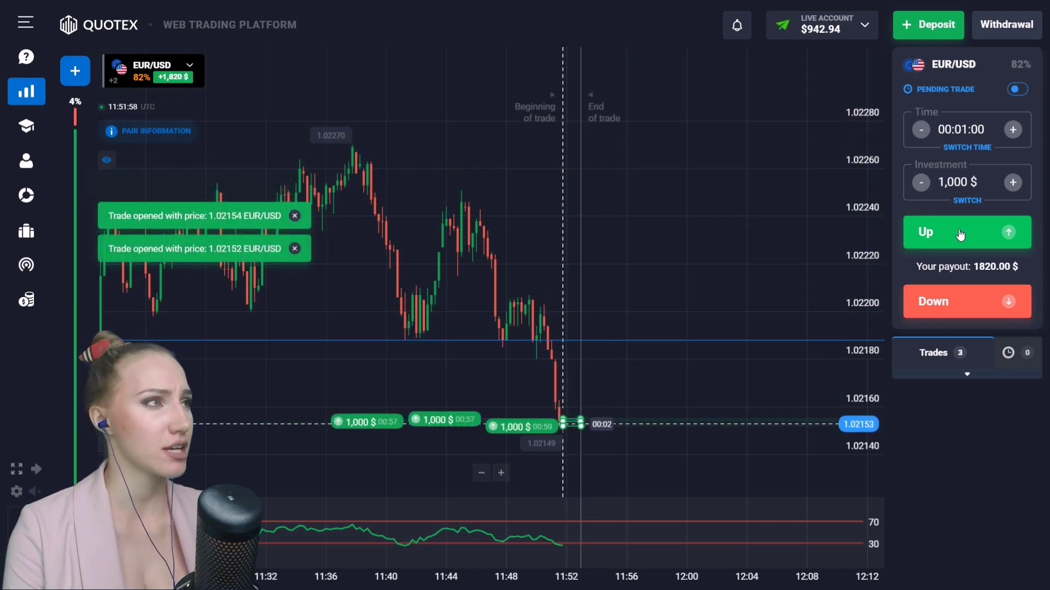
left_click_drag(647, 376, 611, 378)
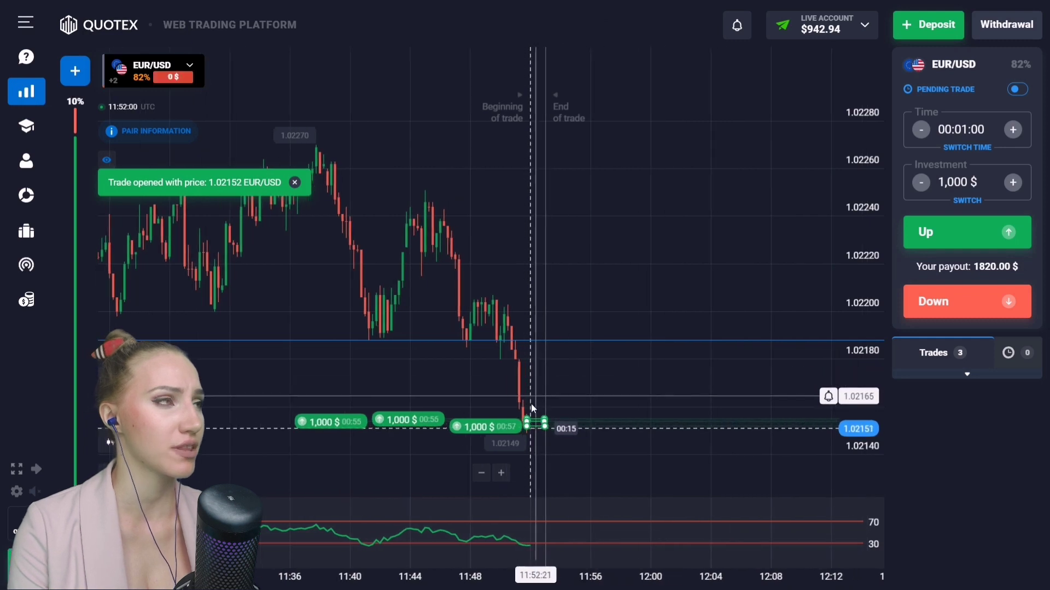